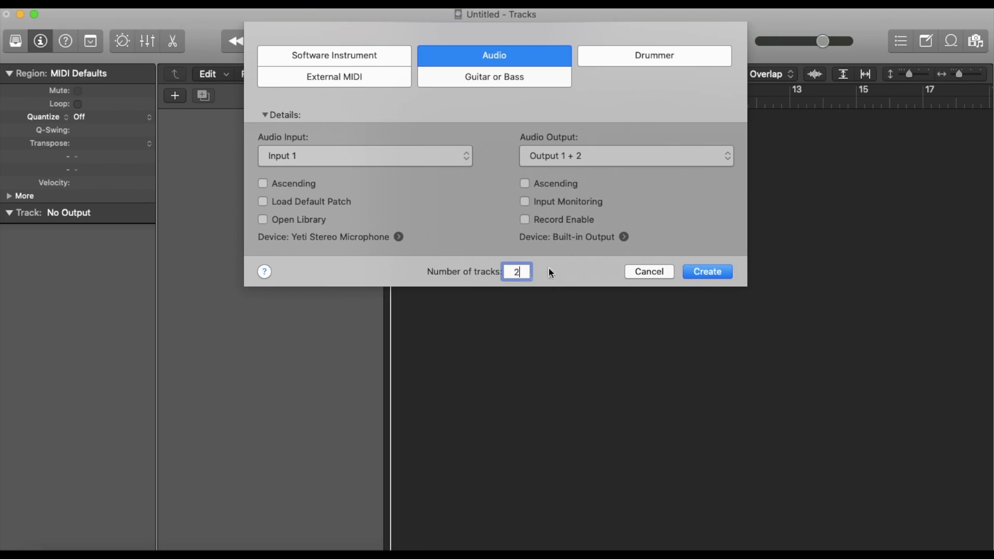
Step: Create two new audio tracks and set the time signature to 2/4
click(722, 272)
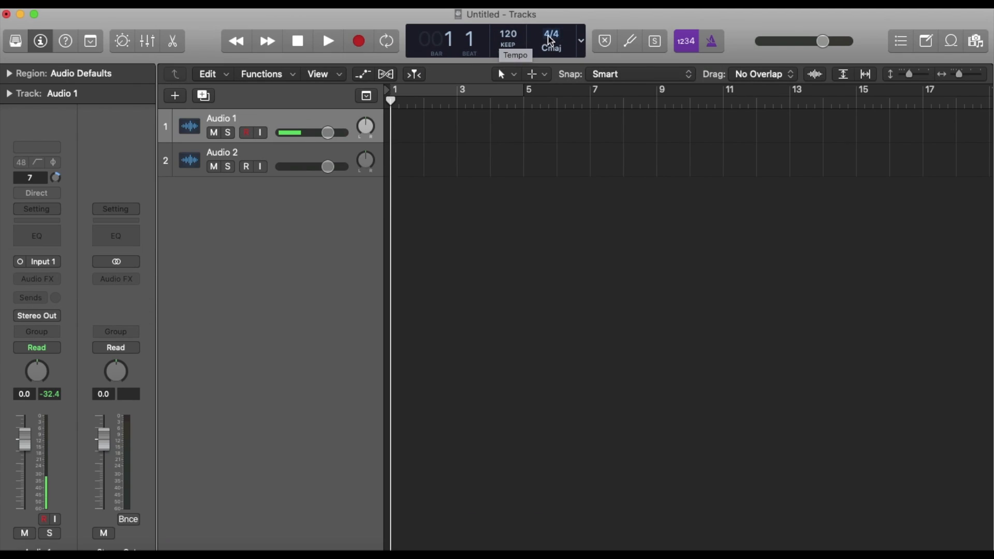
click(552, 40)
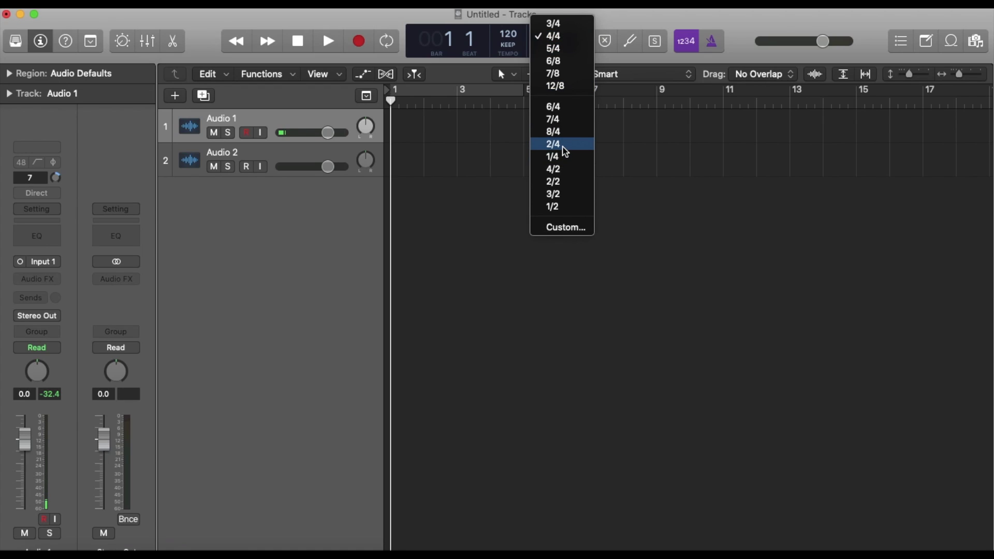
click(566, 152)
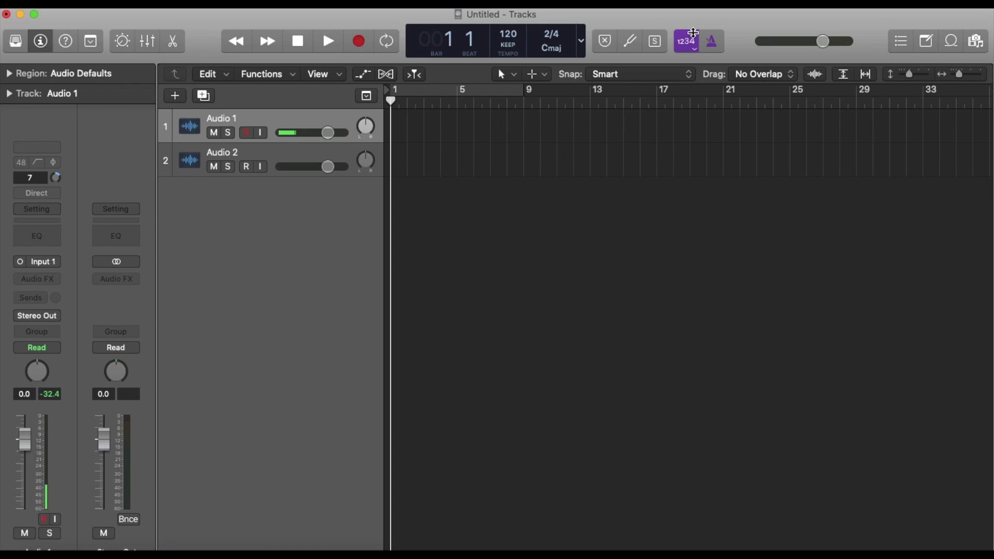
Step: Turn on the metronome with a four-bar count-in
click(713, 41)
right_click(684, 44)
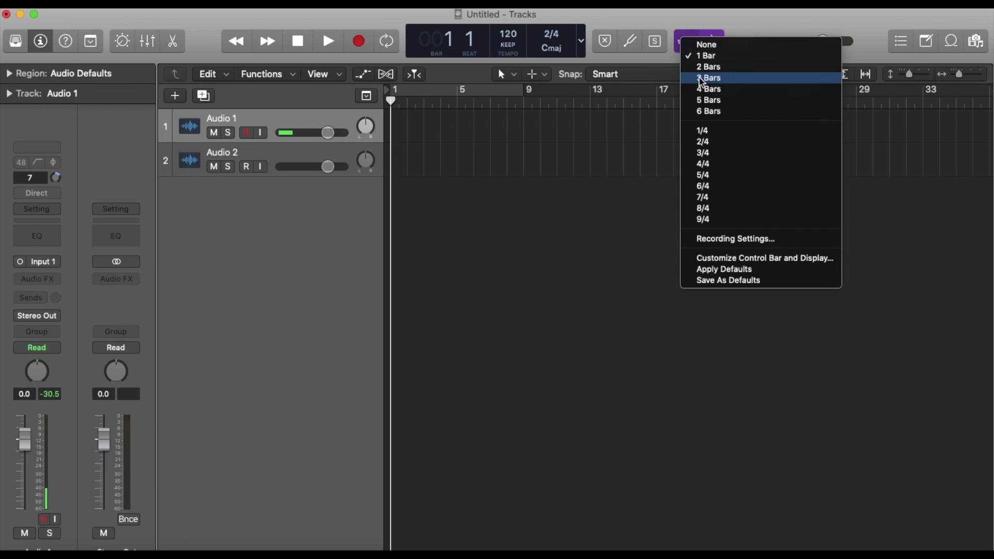
click(705, 92)
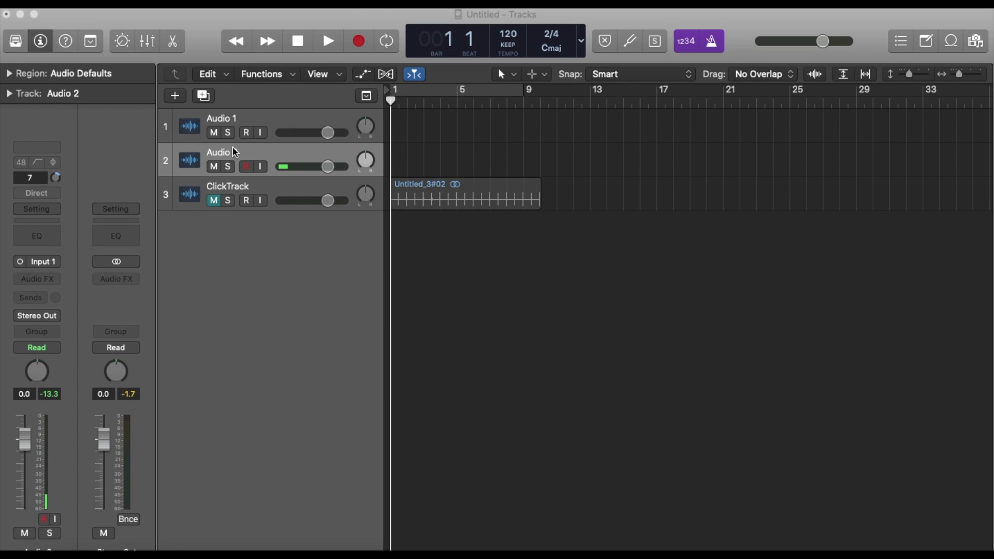
Step: Rename the two audio tracks to Clarinet 2 and Clarinet 1
double_click(235, 152)
text(Clarinet 2)
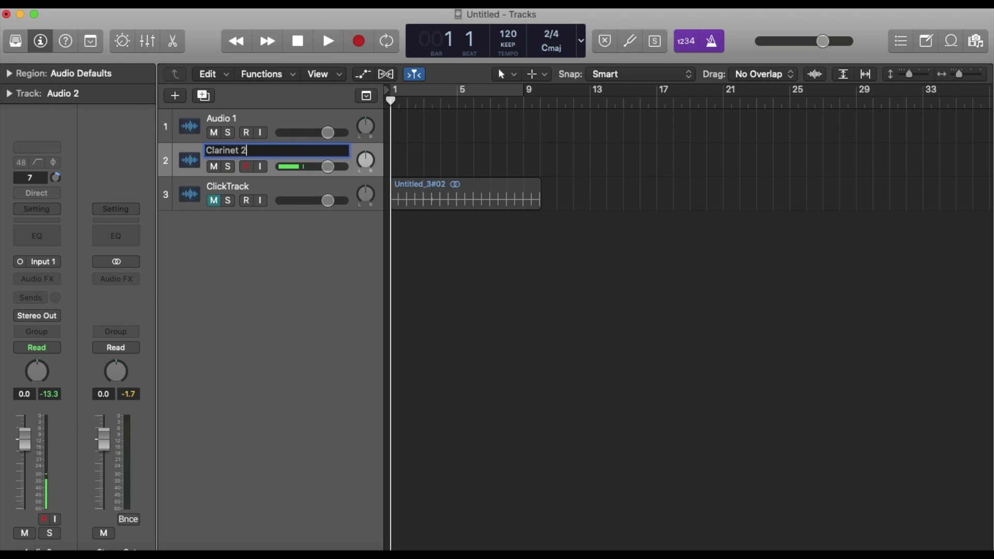
key(shift+Tab)
text(Clarin)
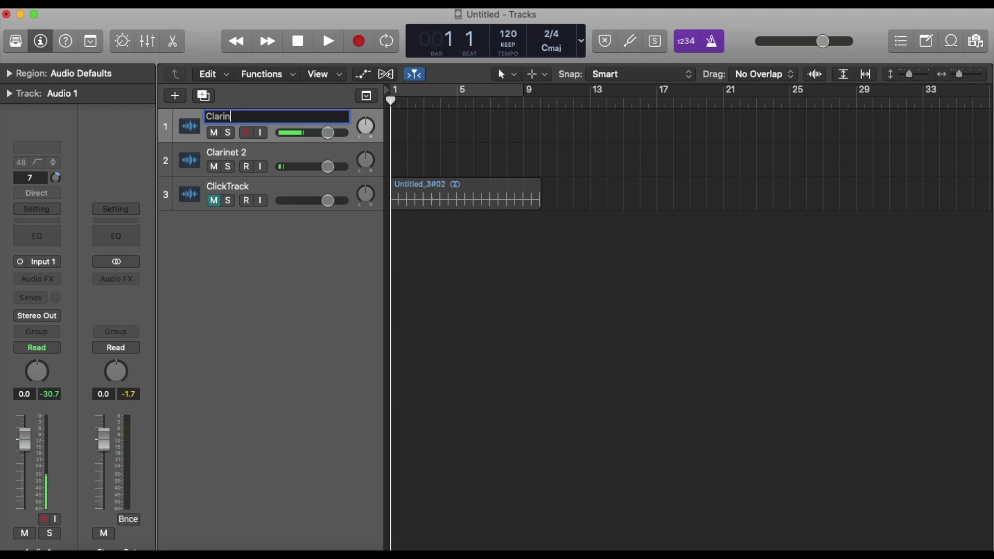
key(Return)
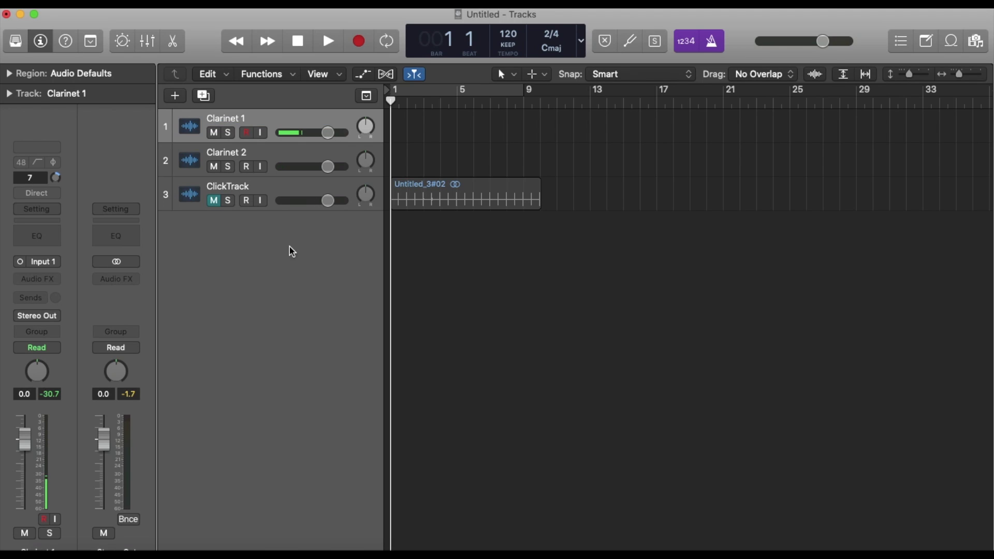
Step: Record a take on the Clarinet 2 track, keeping the four-bar count-in
key(Down)
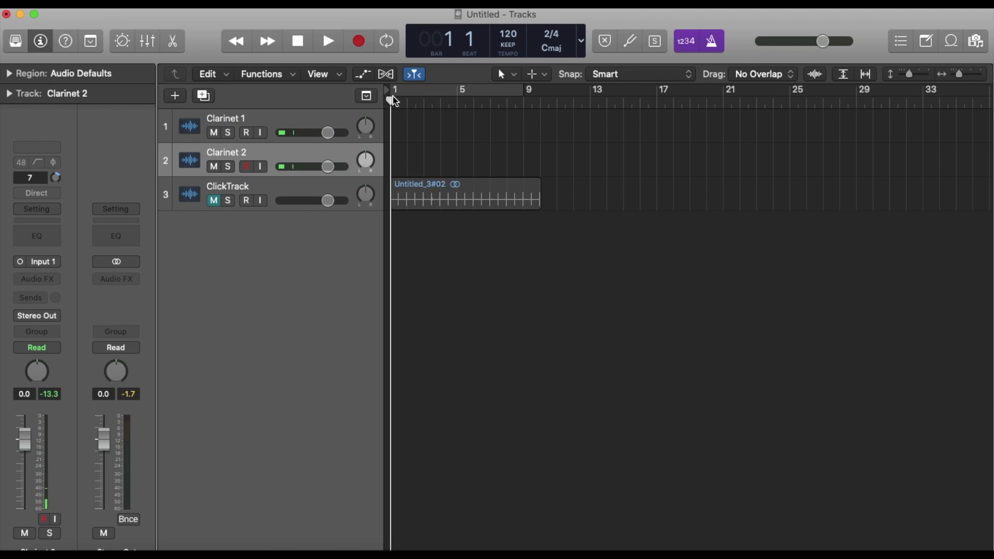
click(692, 46)
click(576, 336)
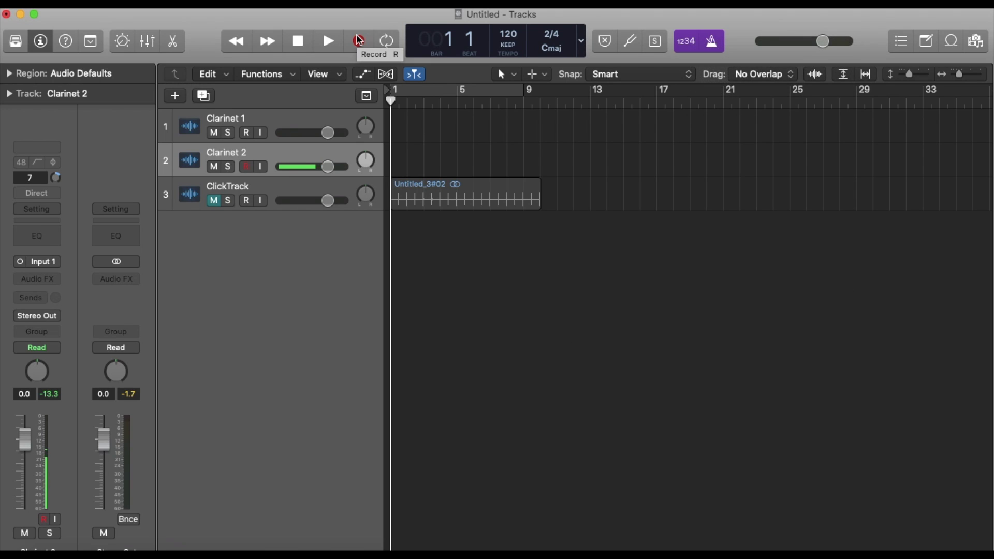
click(359, 40)
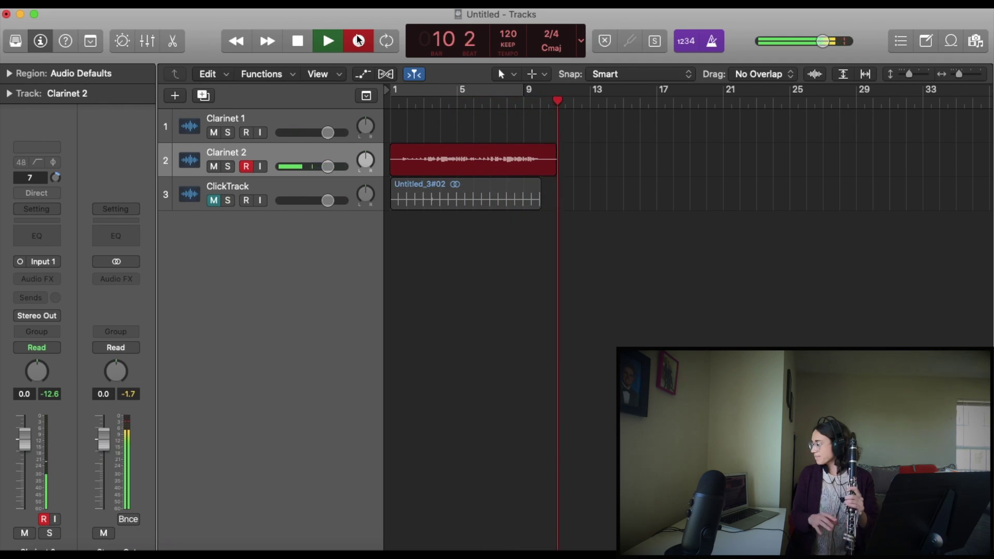
click(298, 40)
Step: Play back the Clarinet 2 take from the start at a higher volume
click(298, 41)
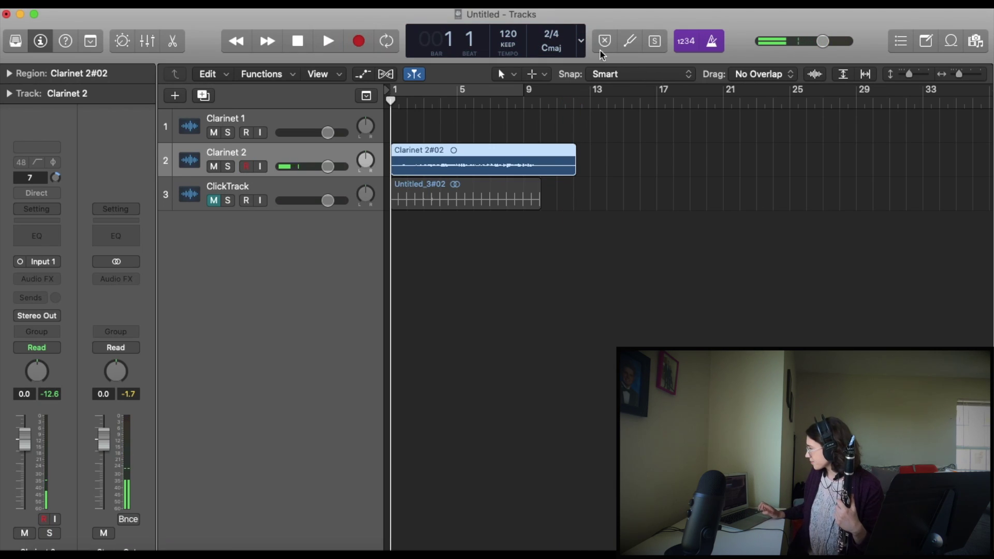
key(XF86AudioRaiseVolume)
key(space)
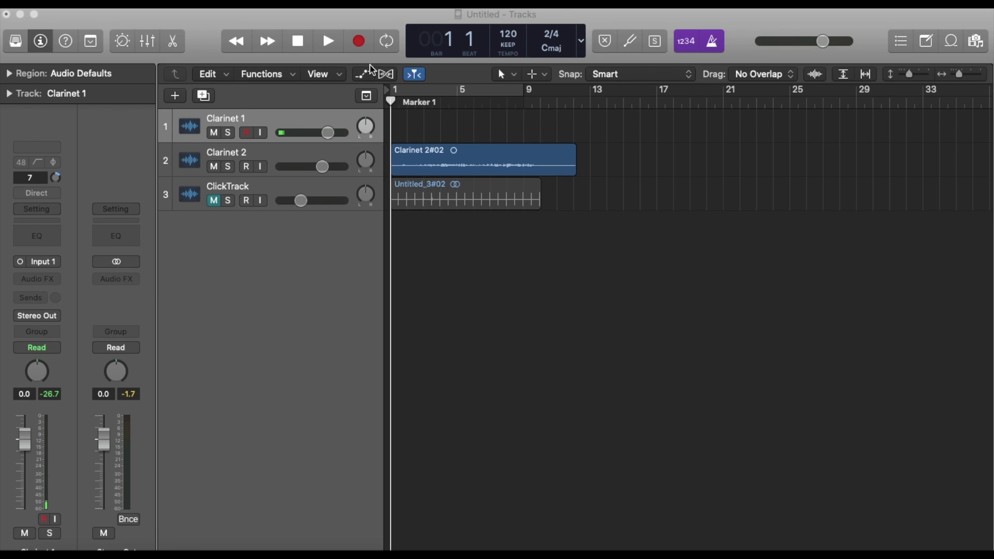
Step: Record the second clarinet part on Clarinet 1 with the click, through bar 13
click(363, 43)
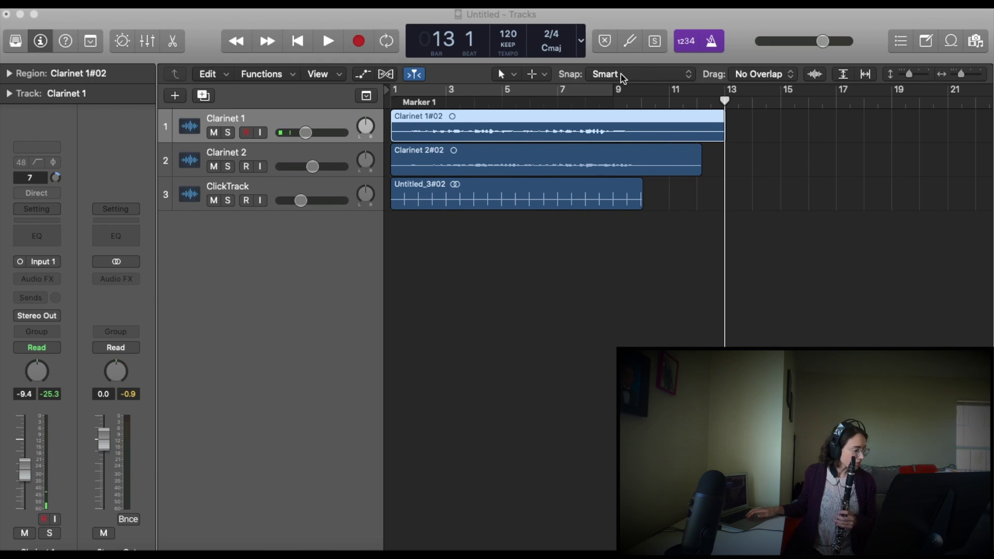
Step: Punch in a new Clarinet 1 take starting at bar 5
click(504, 106)
key(space)
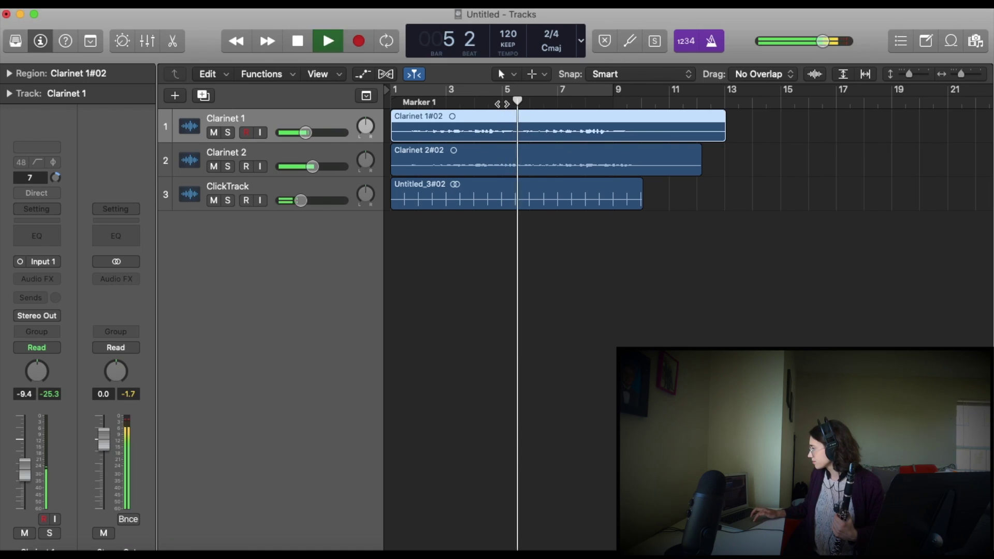
click(502, 104)
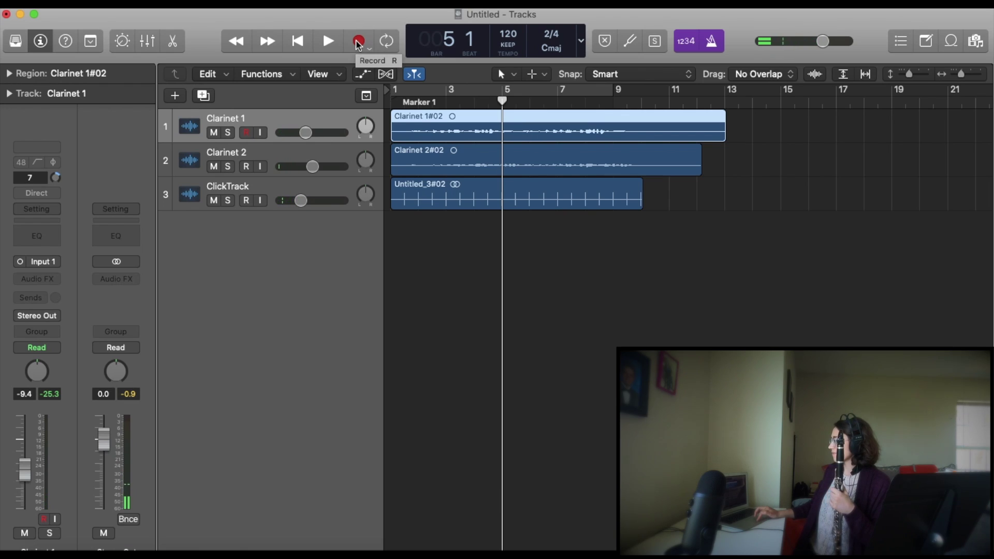
click(359, 42)
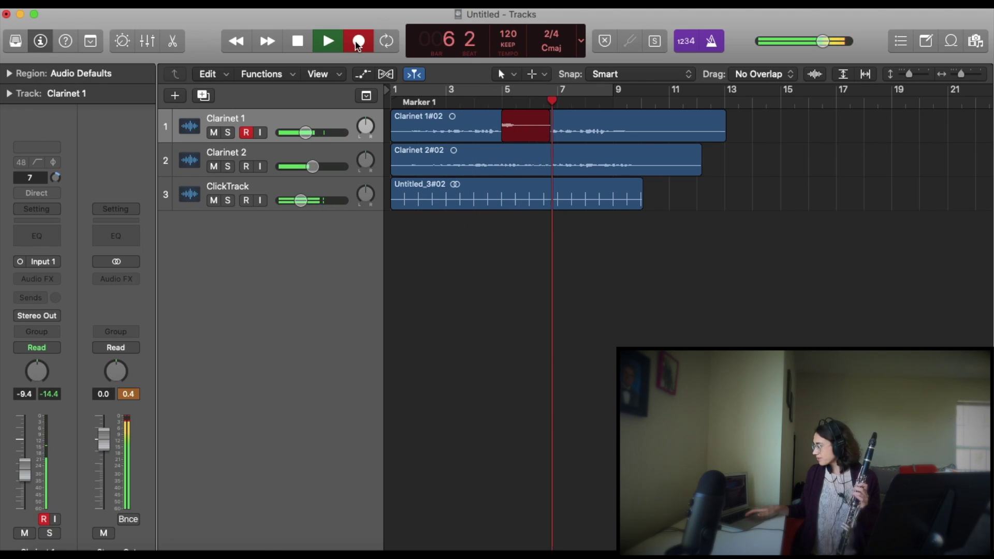
key(space)
Step: Review the comp from bar 4, shorten Take 2's section, and choose the Fade Tool
click(477, 96)
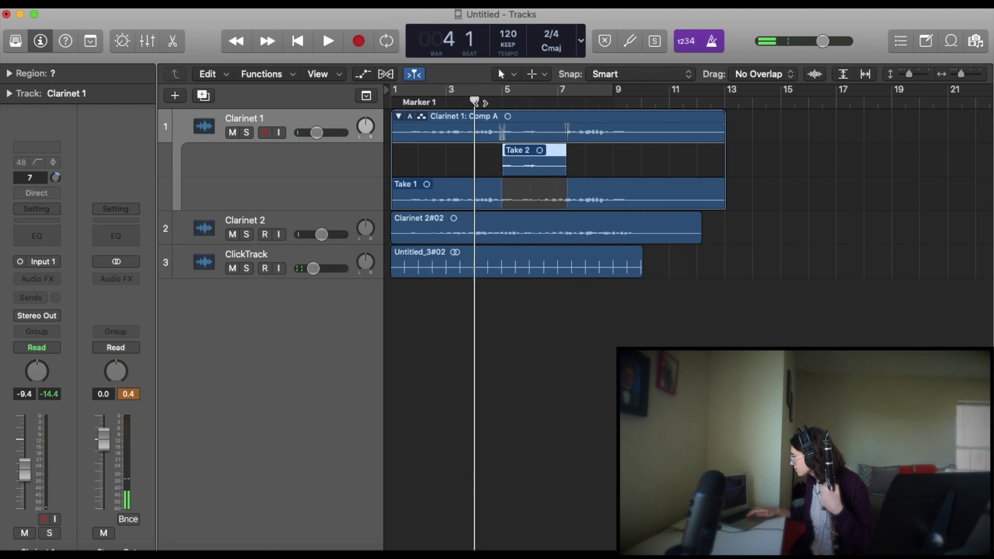
key(space)
key(space)
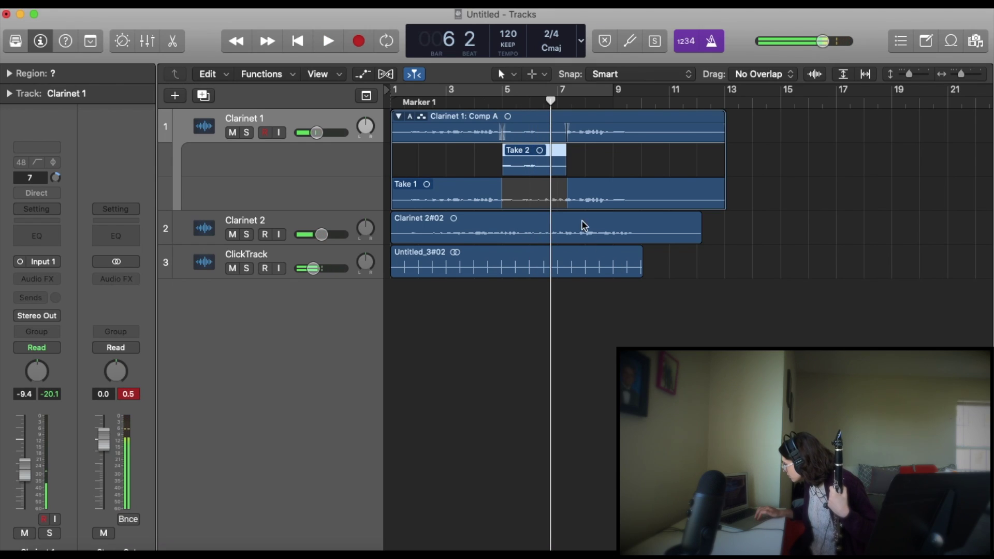
drag(567, 202, 524, 212)
key(t)
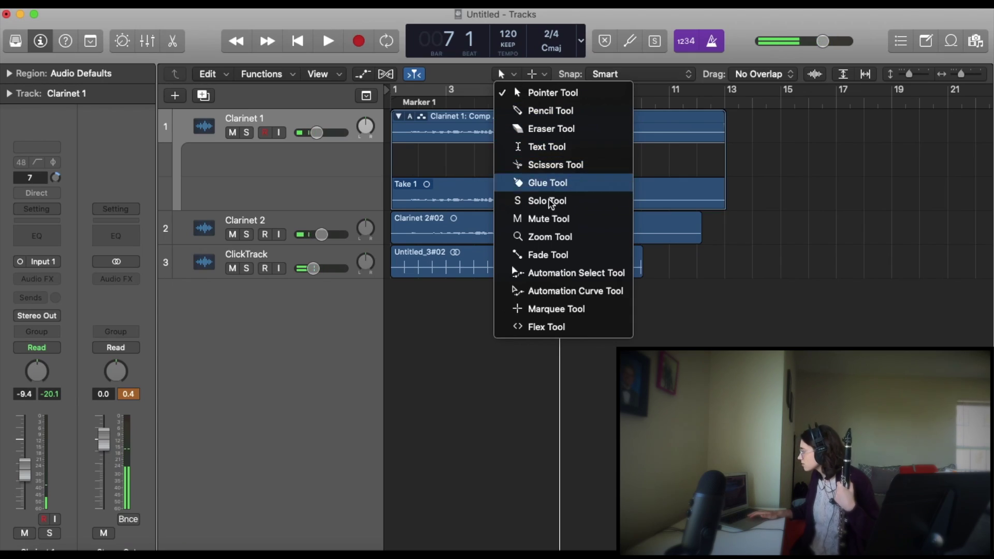
click(548, 255)
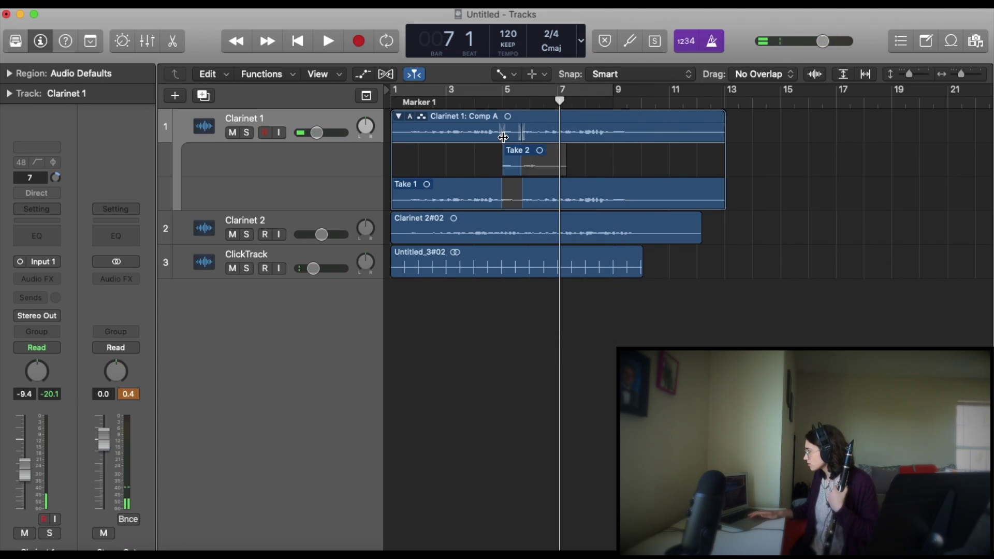
scroll(504, 138, up, 5)
scroll(503, 138, left, 5)
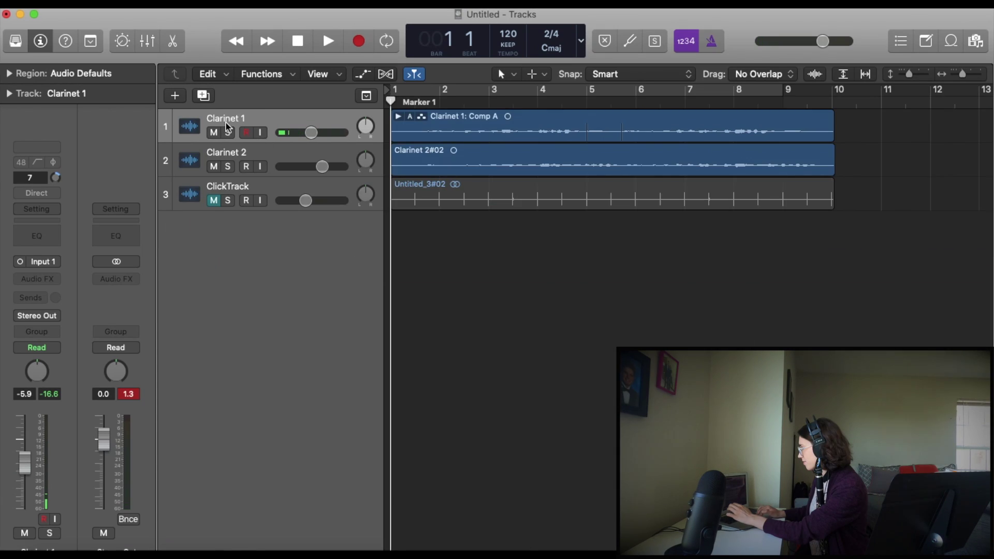
Step: Play the duet and set Clarinet 1 to -11.6 dB and Clarinet 2 to -3.7 dB
click(330, 41)
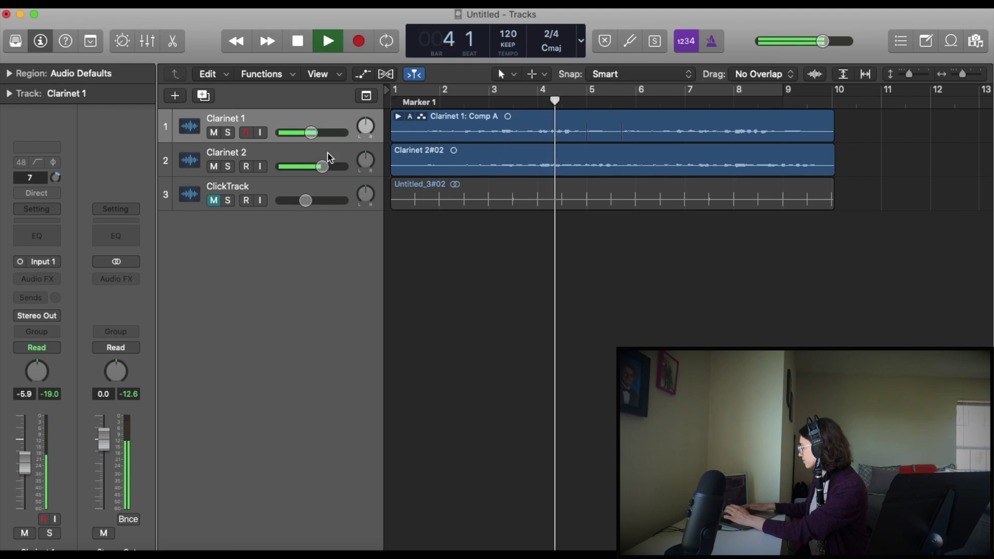
mouse_move(311, 132)
drag(311, 132, 303, 132)
drag(322, 166, 318, 166)
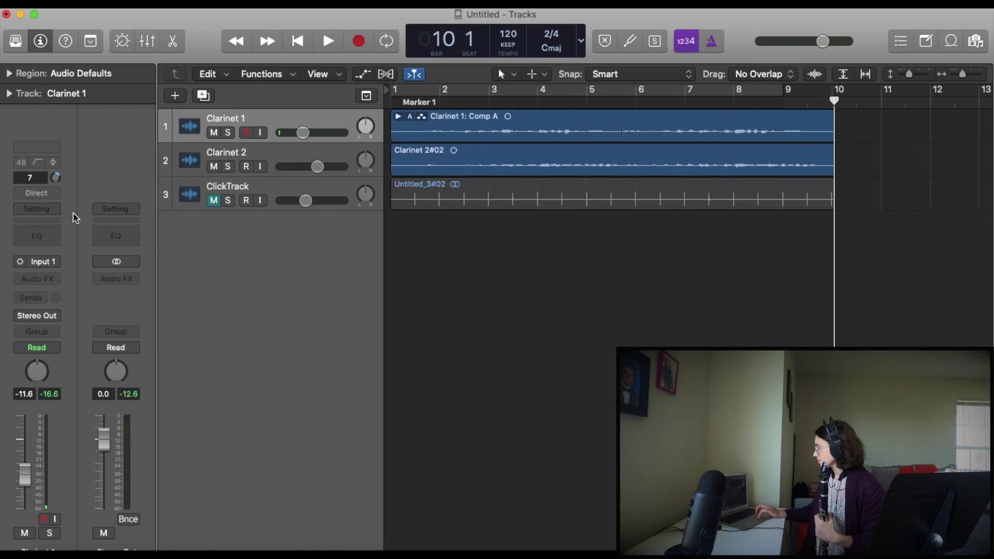
Step: Insert ChromaVerb on Clarinet 1, load the Clean Big Room preset, and copy its settings
click(285, 126)
click(53, 288)
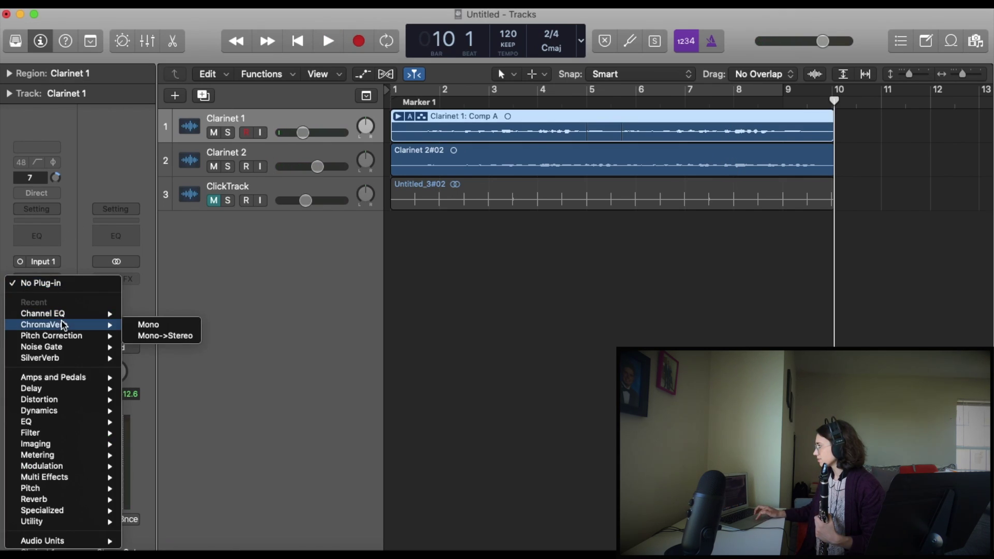
click(153, 344)
click(228, 50)
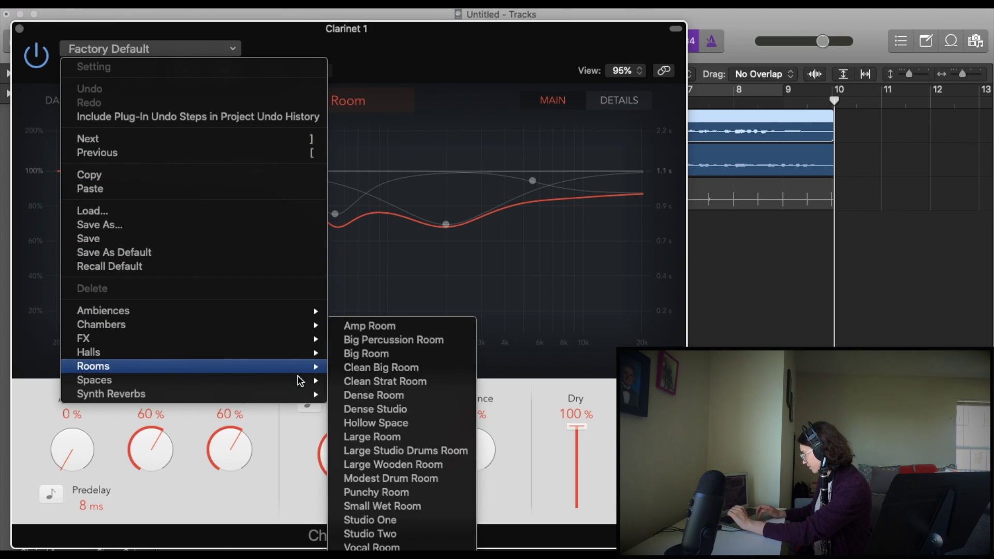
mouse_move(103, 367)
click(376, 368)
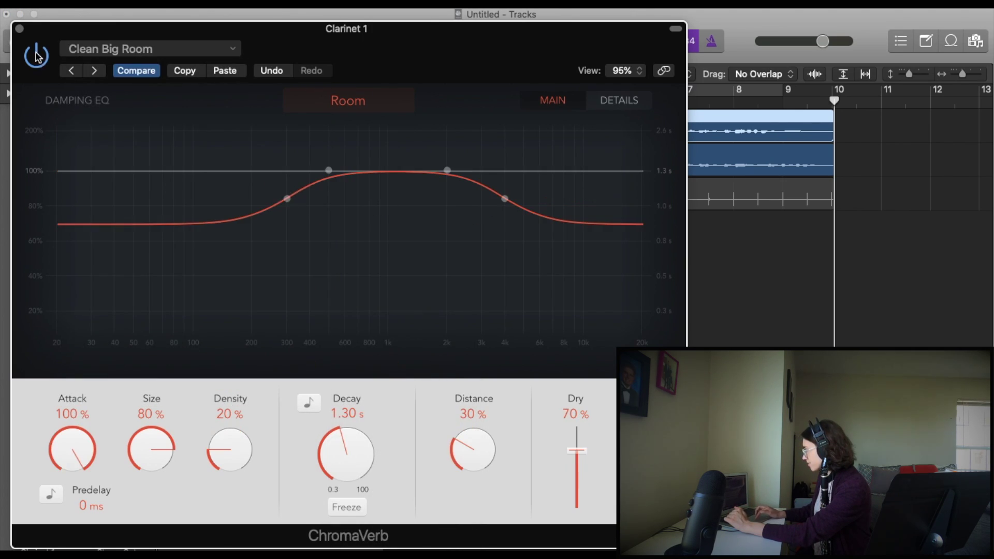
click(184, 70)
click(20, 28)
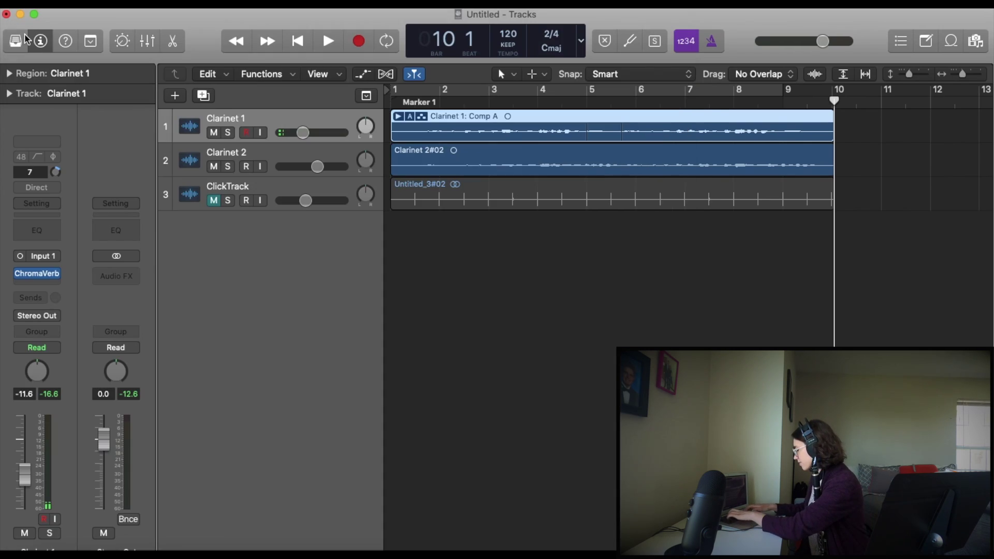
Step: Add a ChromaVerb Mono->Stereo to Clarinet 2 and paste the copied settings
click(260, 157)
click(39, 278)
mouse_move(72, 320)
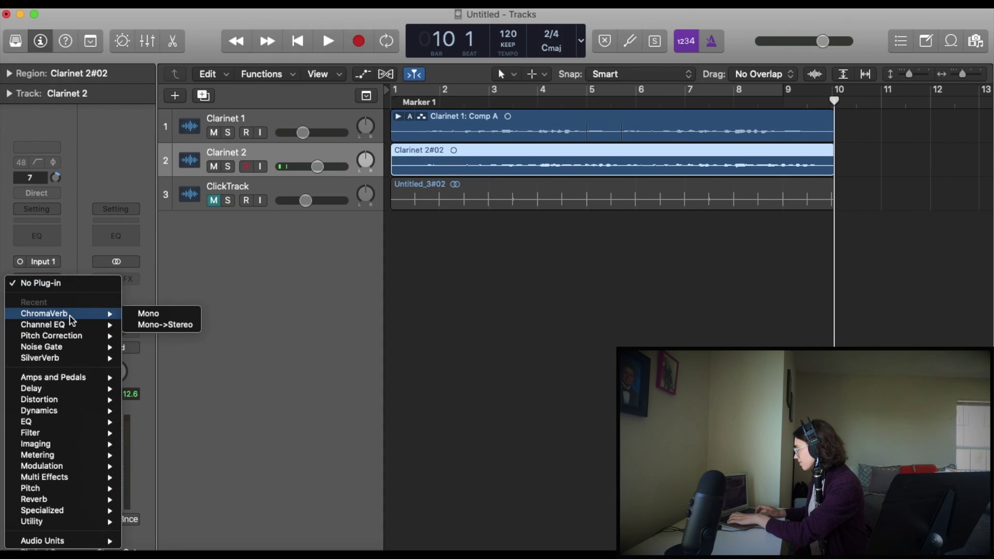
click(155, 325)
click(223, 71)
click(20, 29)
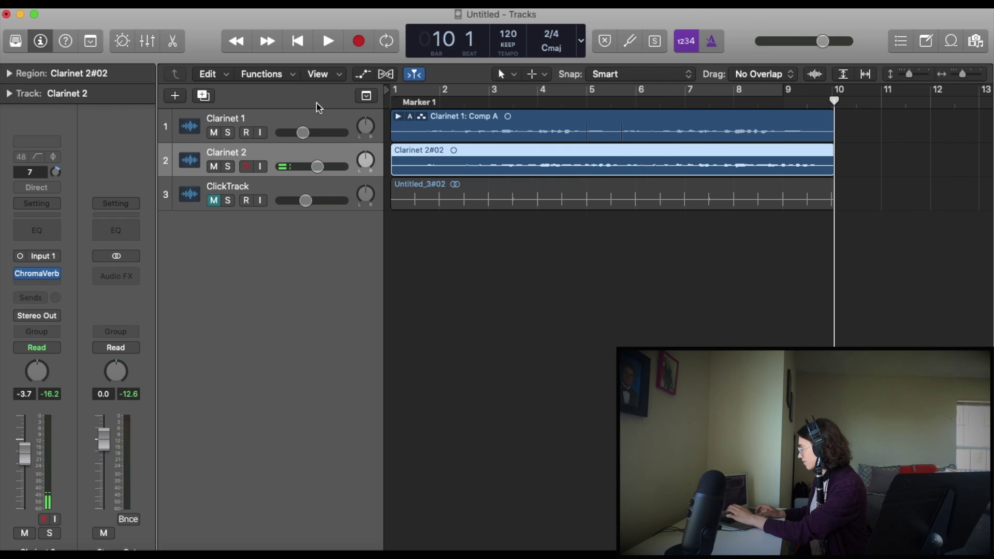
Step: Play the mix from the start, drop Clarinet 2 to -5.1 dB, and replay it
key(Return)
key(space)
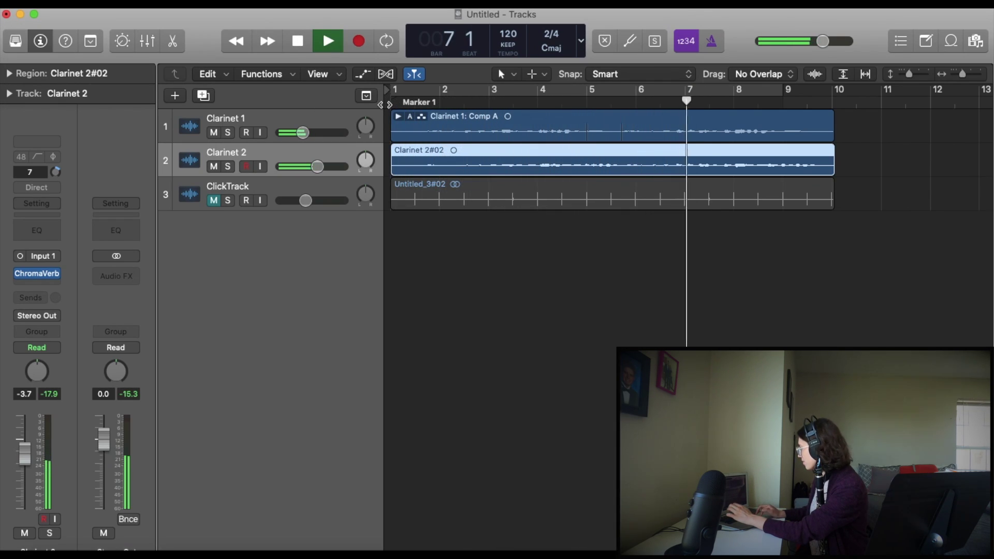
key(space)
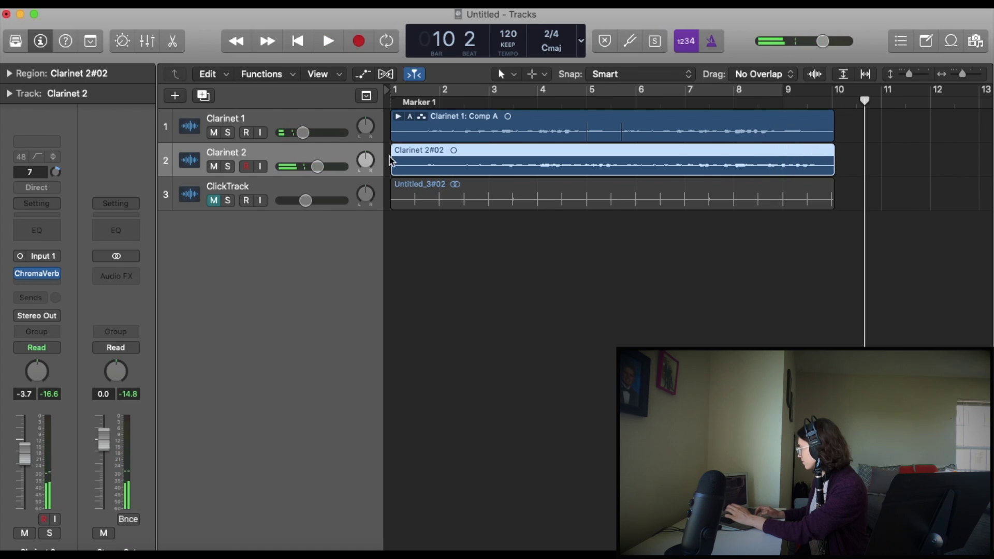
drag(319, 170, 315, 169)
key(Return)
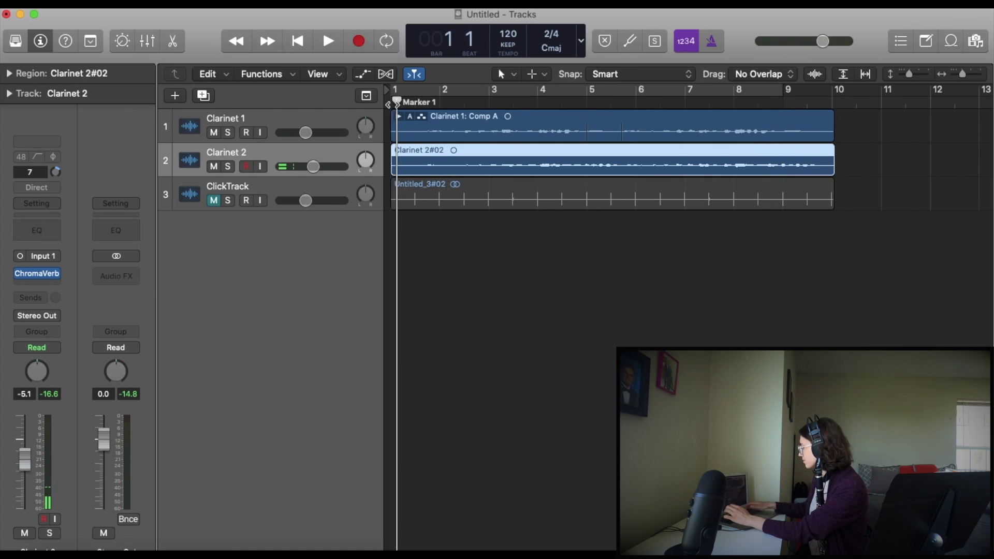
key(space)
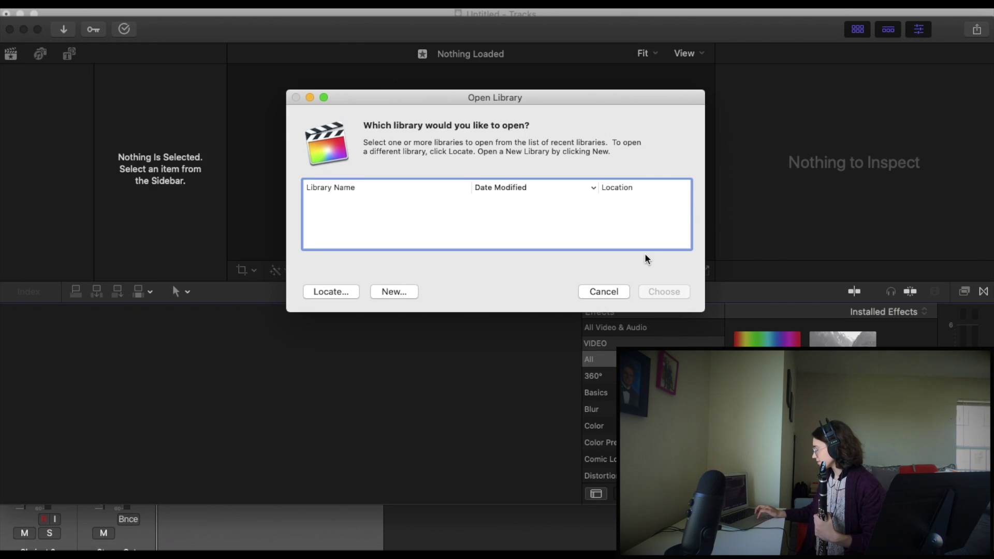
Step: Create a new Final Cut Pro library named Clarinet Multitrack Demo in Movies
click(607, 291)
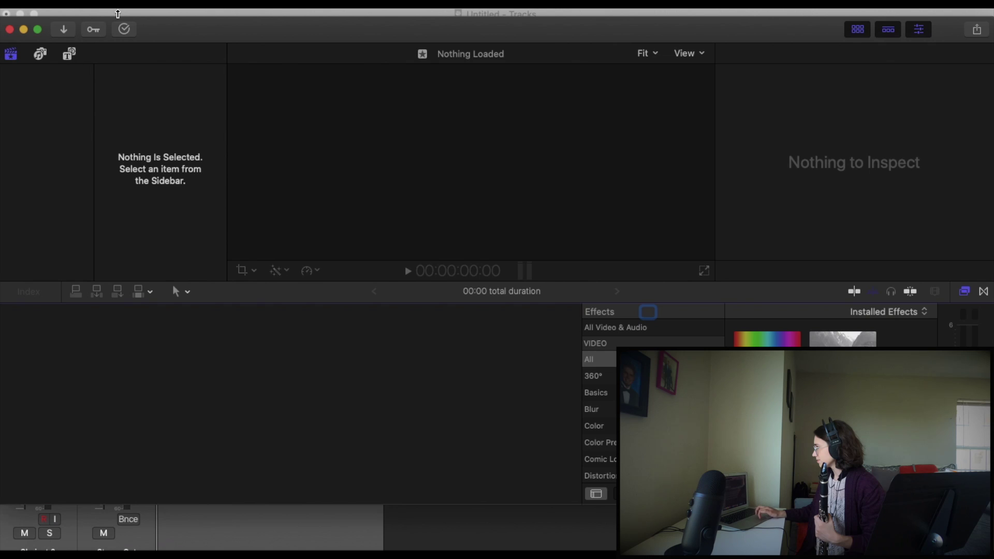
click(118, 4)
mouse_move(129, 12)
click(340, 46)
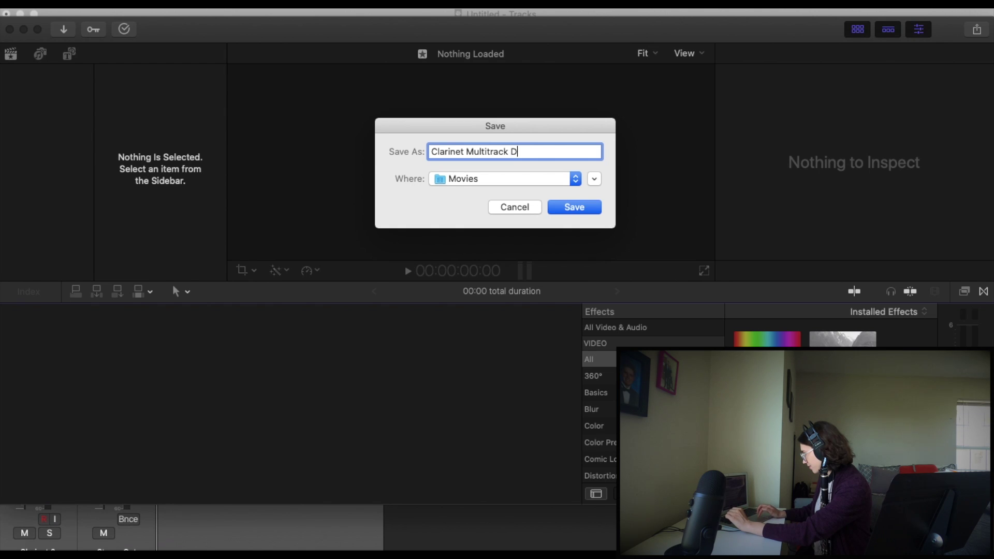
click(587, 210)
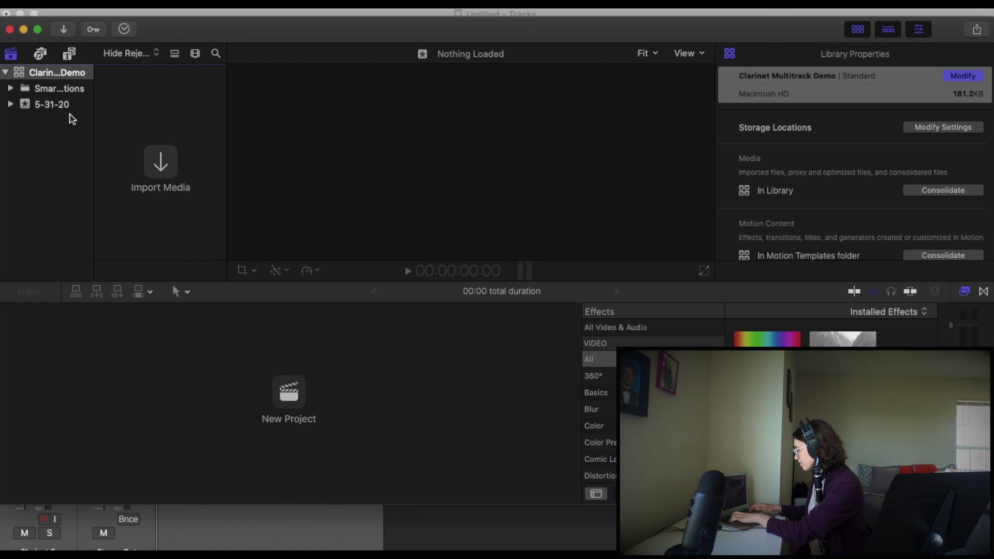
Step: Create a new project named Clarinet Demo in the library
click(119, 5)
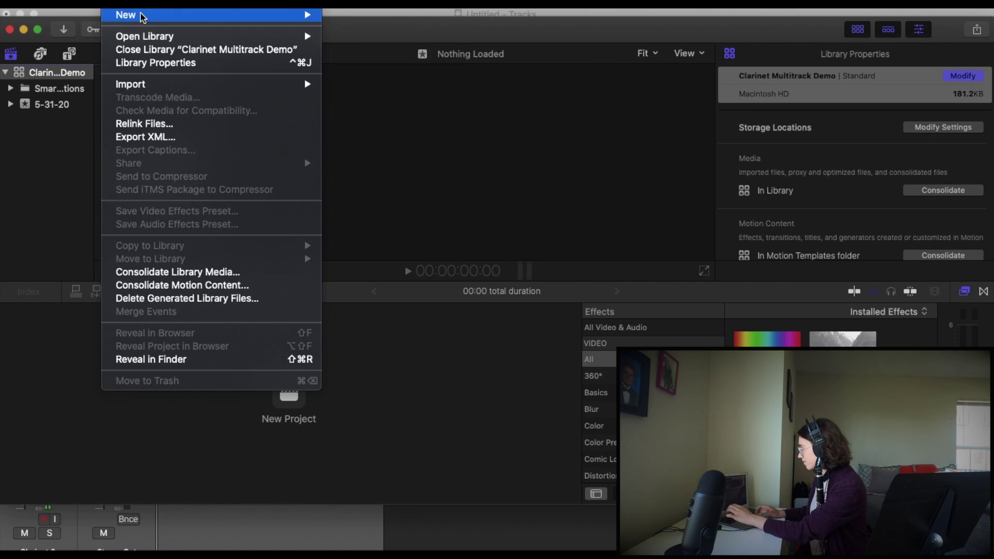
mouse_move(290, 15)
click(372, 21)
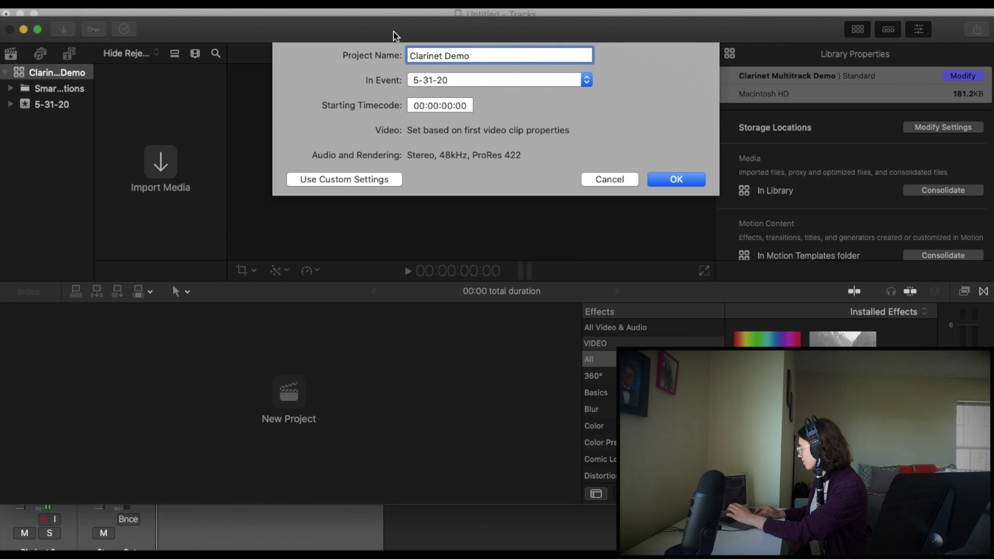
text(Clarinet Demo)
key(Return)
Step: Back in Logic Pro, add a new audio track above ClickTrack and begin renaming it
key(super+Tab)
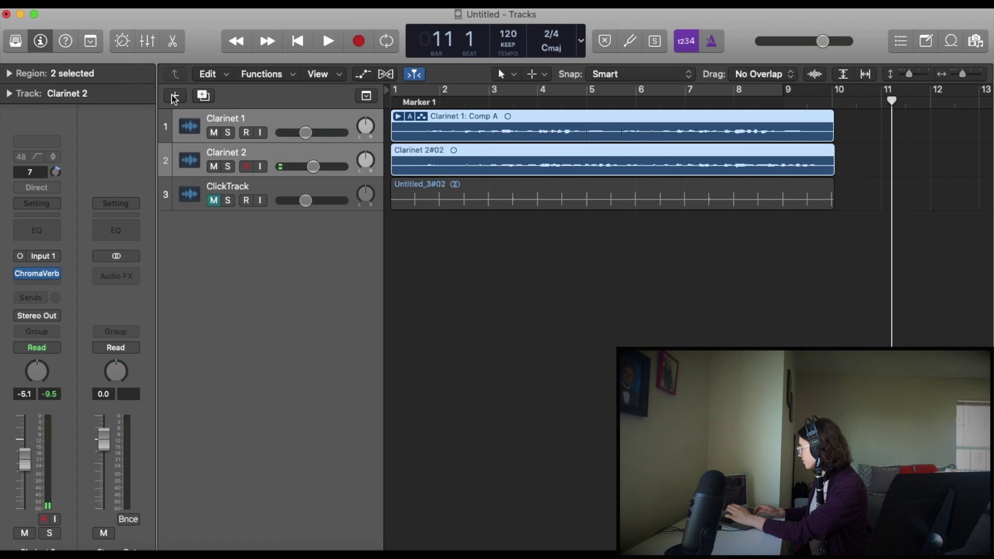
click(174, 97)
click(709, 280)
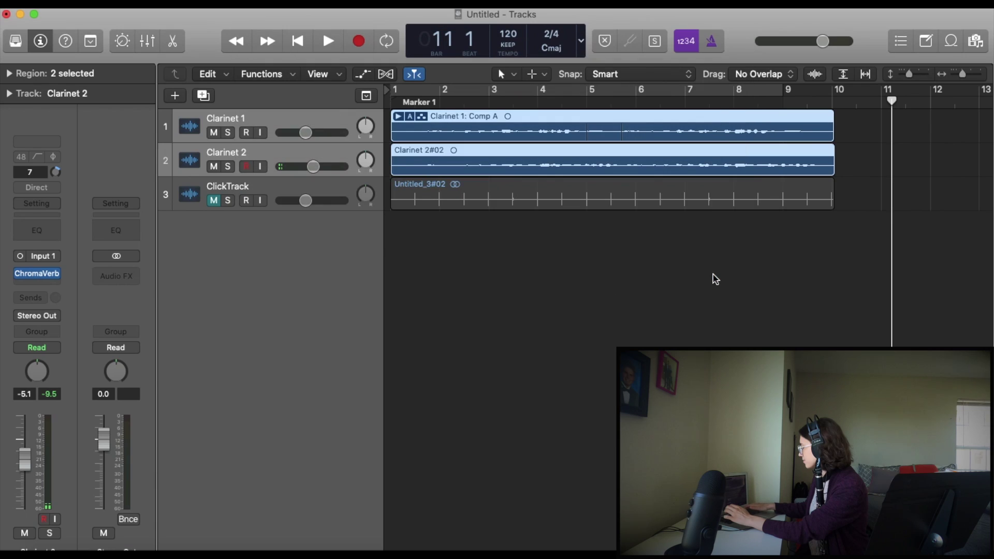
double_click(223, 186)
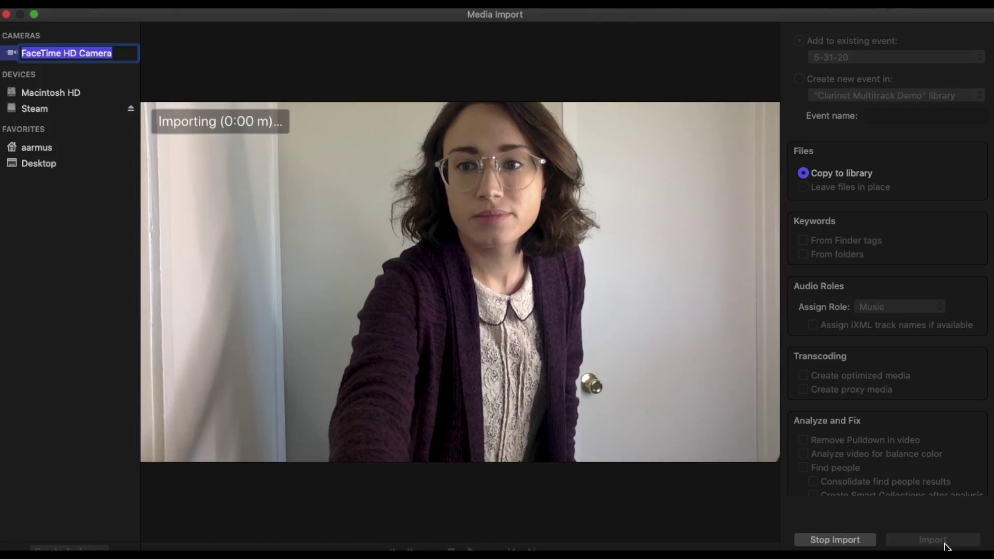
Step: Return to Logic Pro from the Dock while the camera keeps recording
click(675, 549)
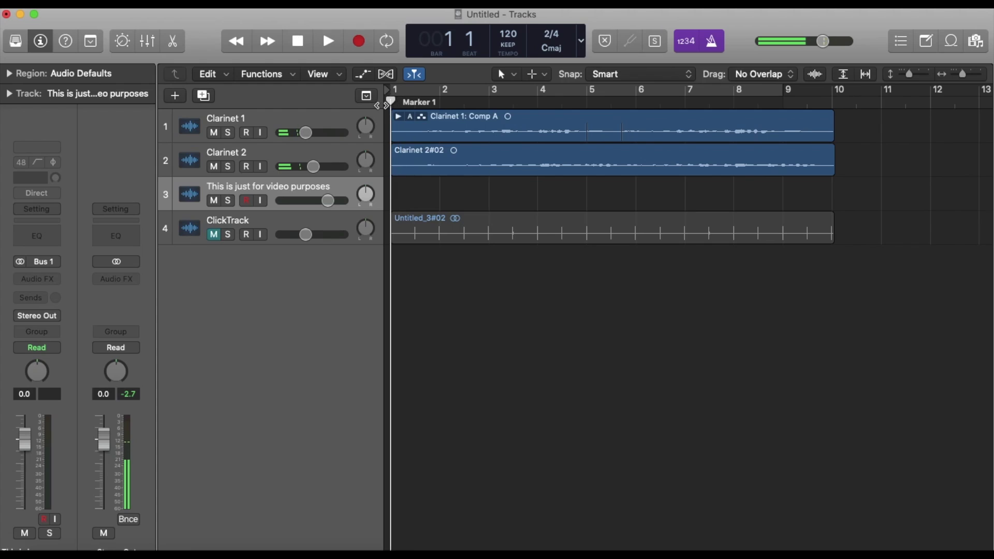
Step: Record a take onto track 3, 'This is just for video purposes', with playback volume raised
click(364, 47)
key(XF86AudioRaiseVolume)
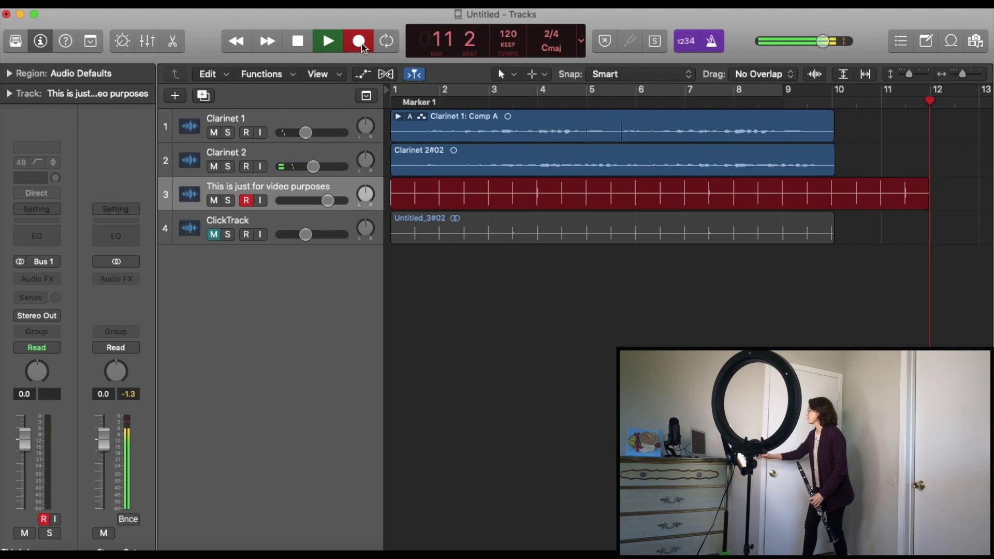
click(362, 45)
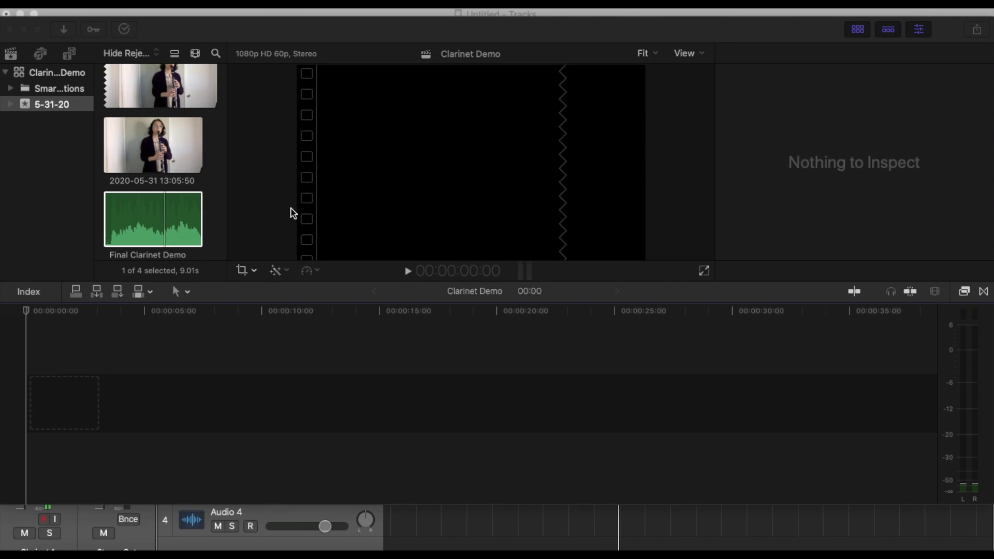
Step: Place the Final Clarinet Demo audio at the timeline start in a 1080p HD project
drag(184, 210, 31, 403)
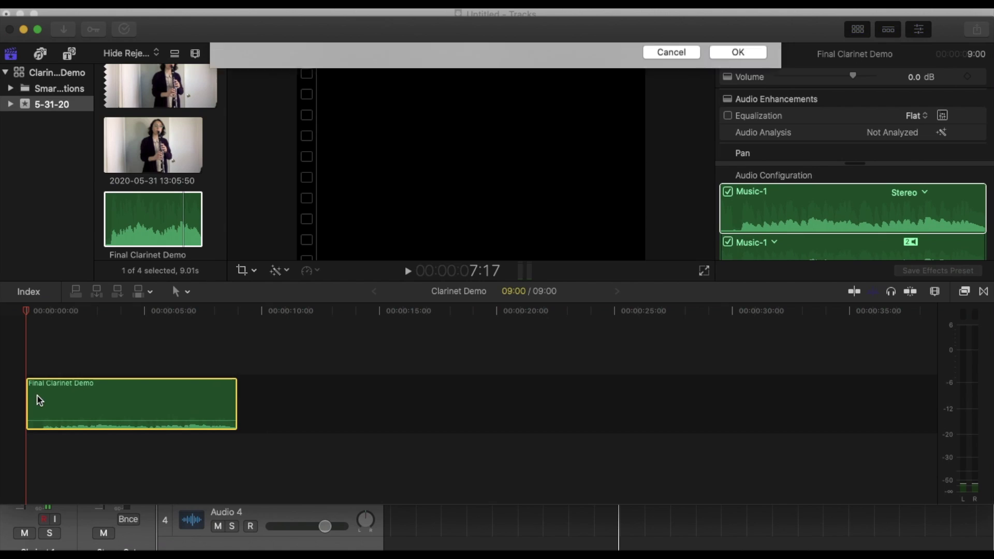
click(388, 111)
click(404, 93)
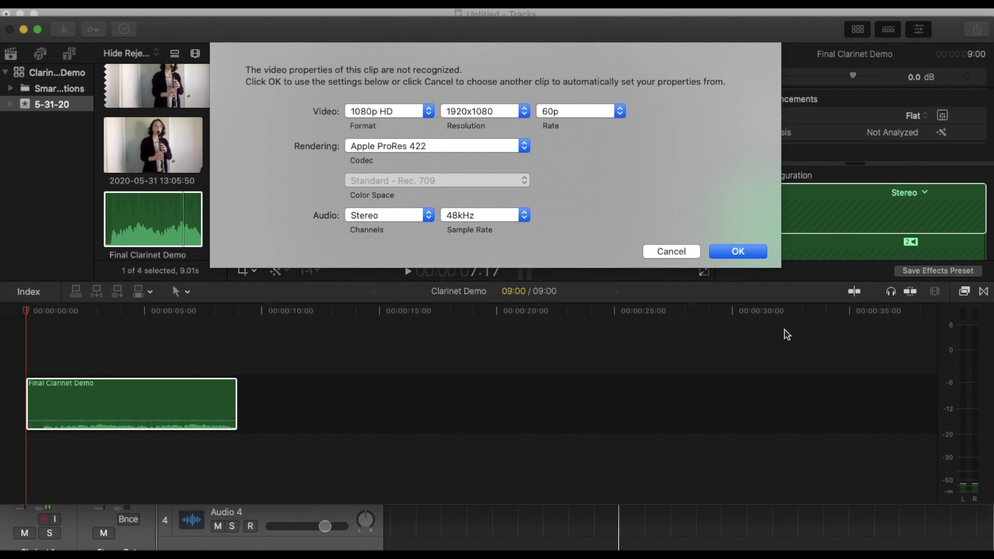
click(746, 252)
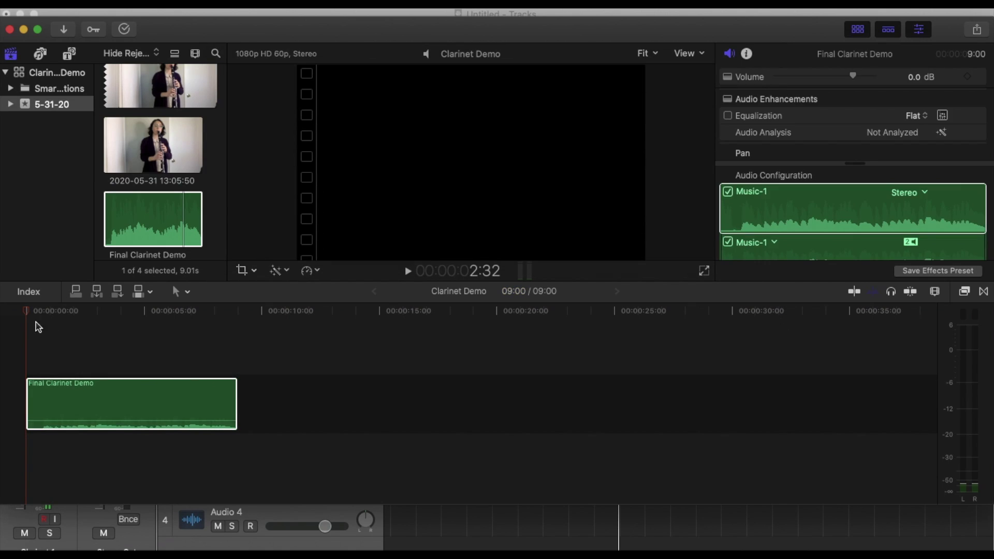
Step: Add the 13:04:34 clarinet clip above the audio and trim its start
key(space)
key(space)
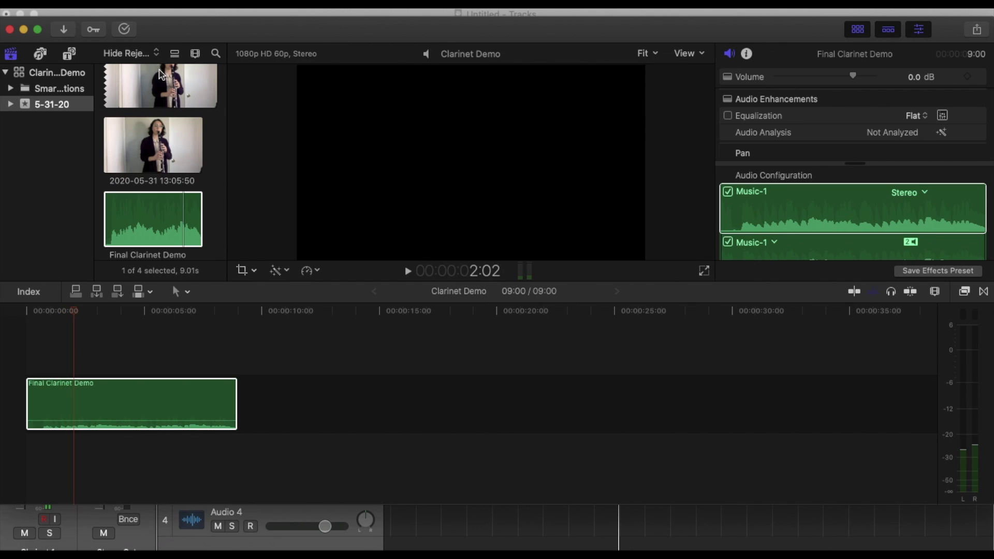
scroll(162, 75, up, 3)
click(174, 152)
drag(173, 153, 244, 344)
drag(242, 407, 391, 407)
Step: Connect the 13:05:50 clip above the timeline start, then select the lower 13:04:34 clip
key(super+equal)
key(super+equal)
key(Home)
key(space)
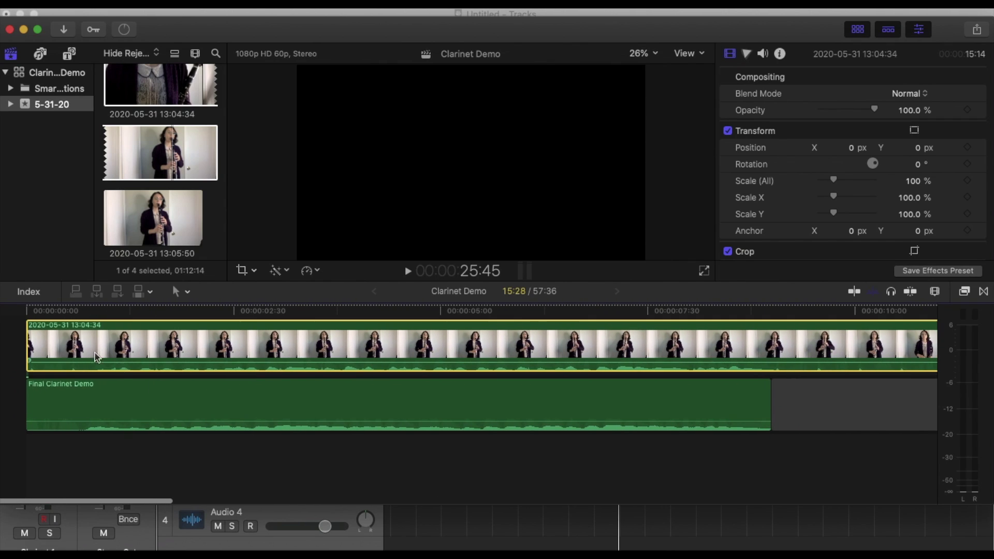
click(29, 313)
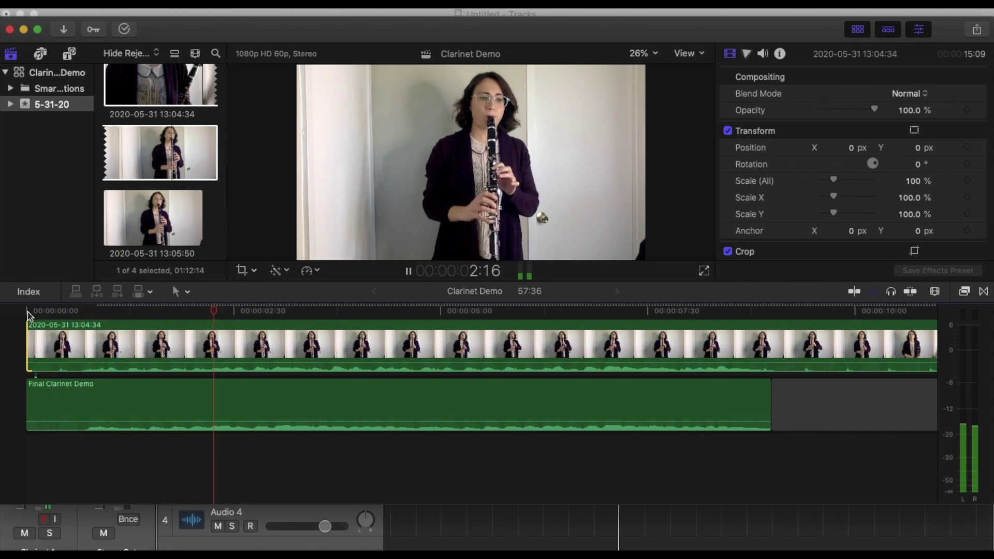
drag(153, 217, 28, 349)
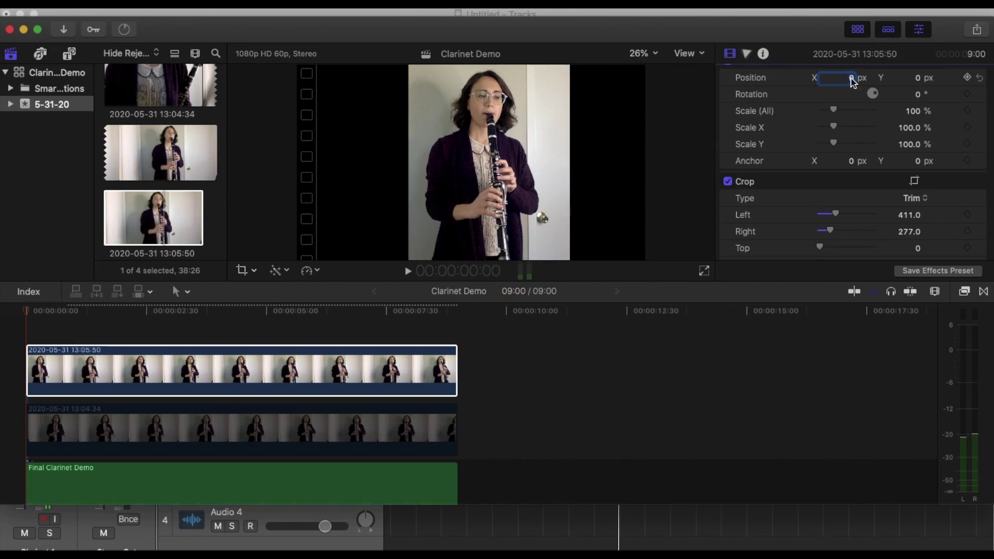
click(334, 435)
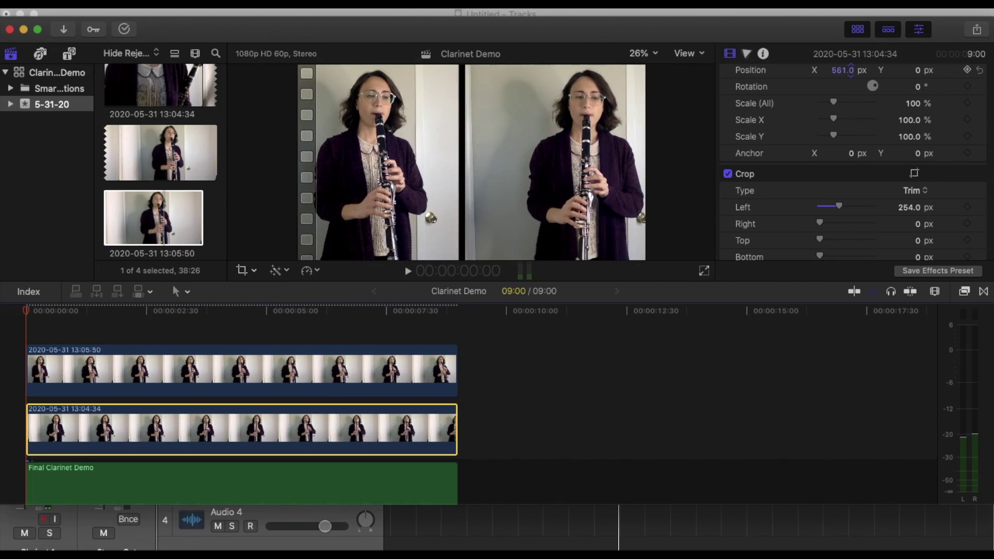